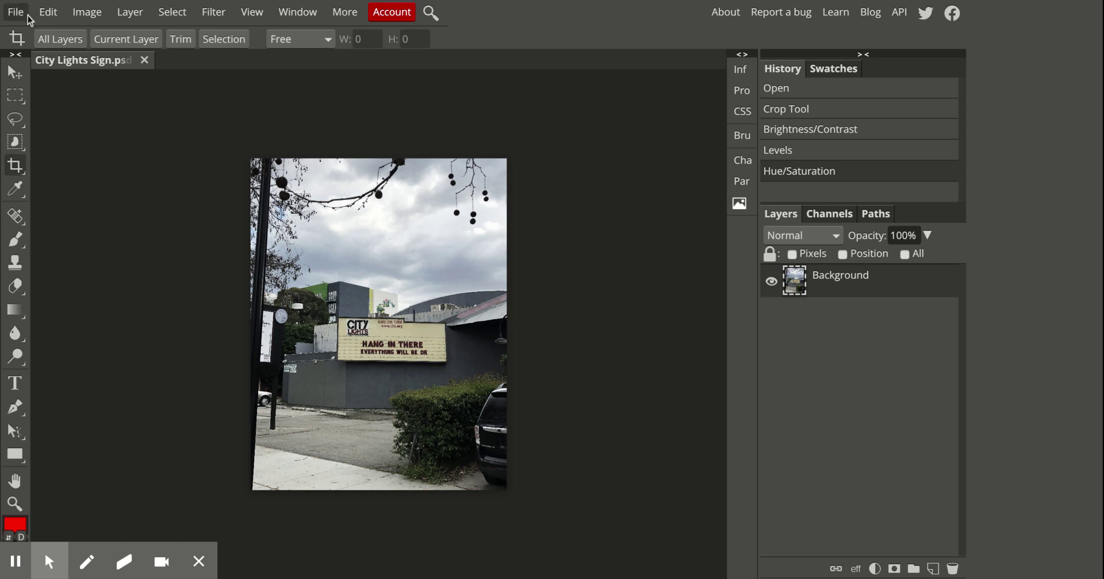
# Step: Open the 7th St Chickens image as a new tab beside City Lights Sign
pyautogui.click(18, 11)
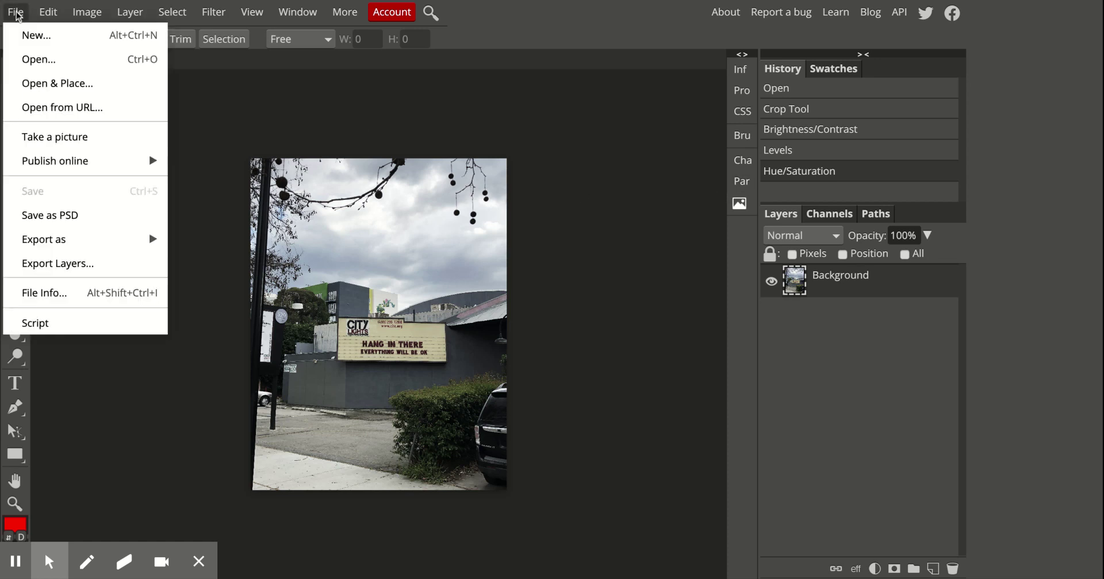
pyautogui.click(19, 59)
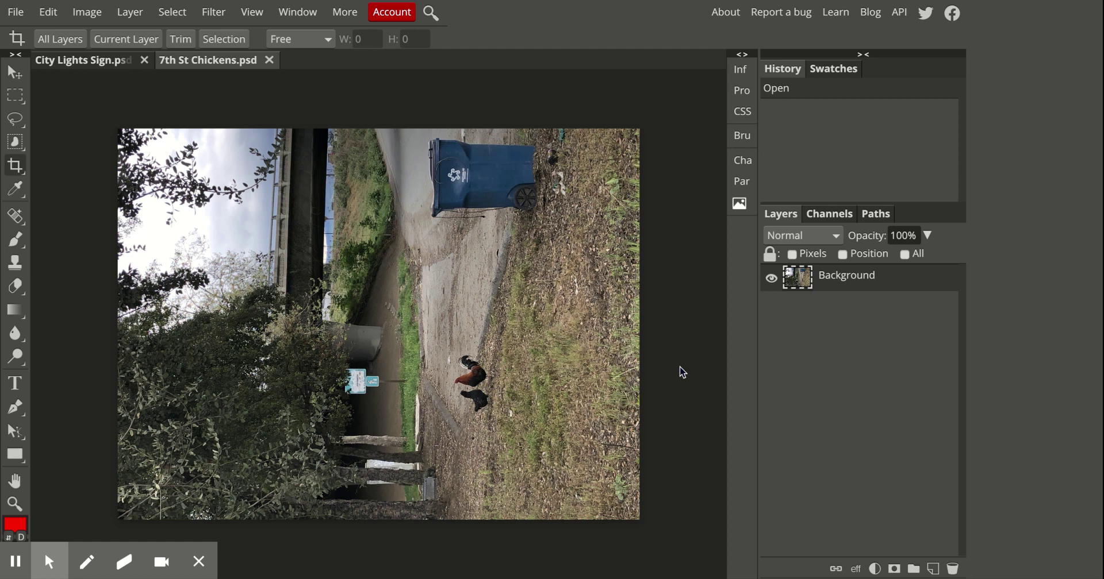
pyautogui.click(17, 171)
# Step: Rotate the sideways 7th St Chickens photo 90° clockwise into portrait
pyautogui.rightClick(18, 170)
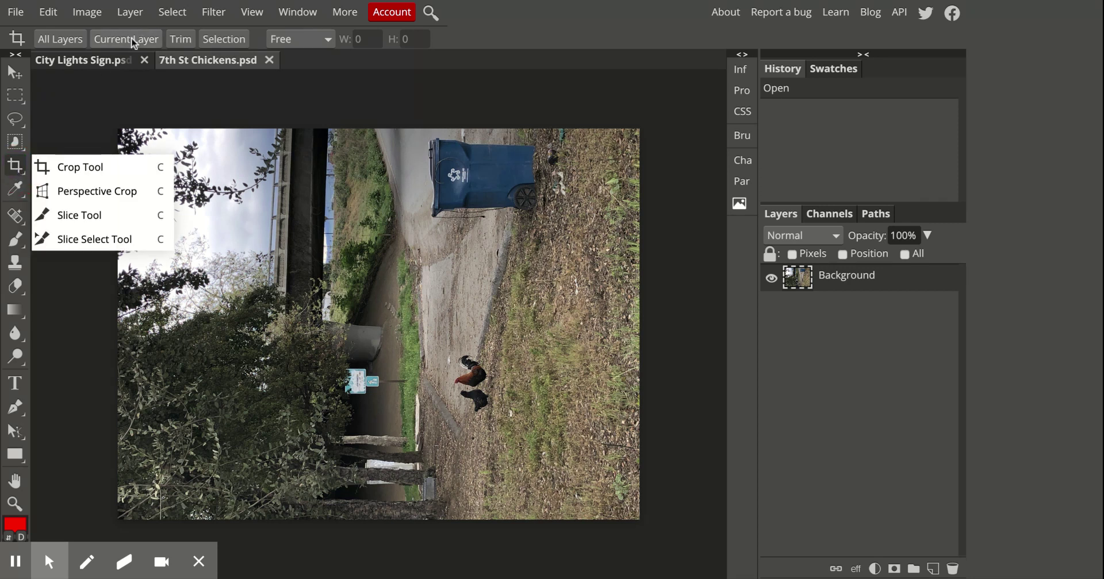
pyautogui.click(83, 17)
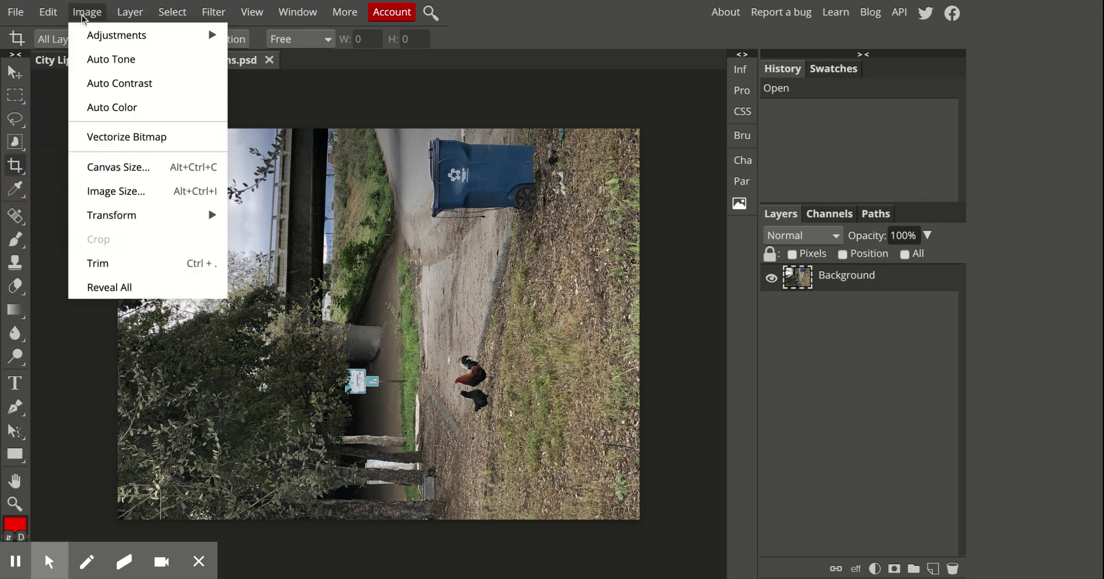
pyautogui.moveTo(117, 221)
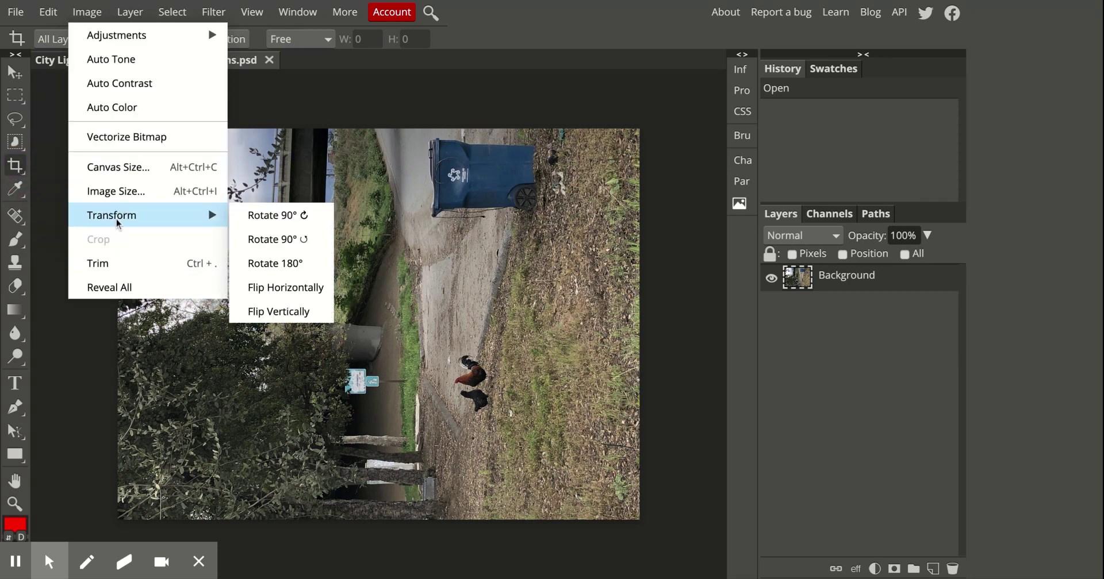
pyautogui.click(267, 219)
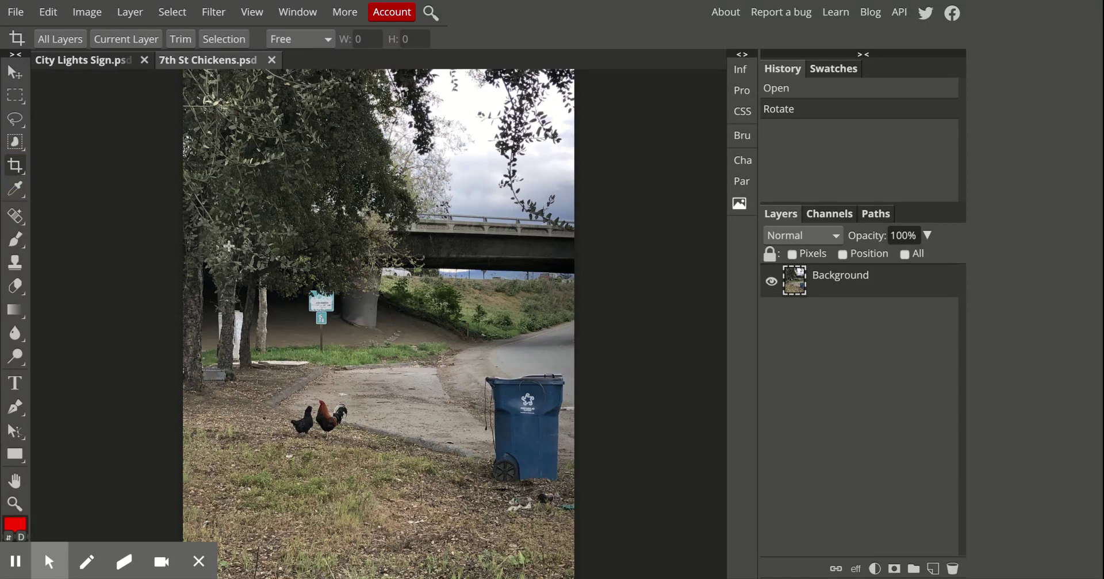
# Step: Crop out the blue bin, keeping the trees, sign and chickens, then zoom in
pyautogui.moveTo(214, 163); pyautogui.dragTo(467, 486)
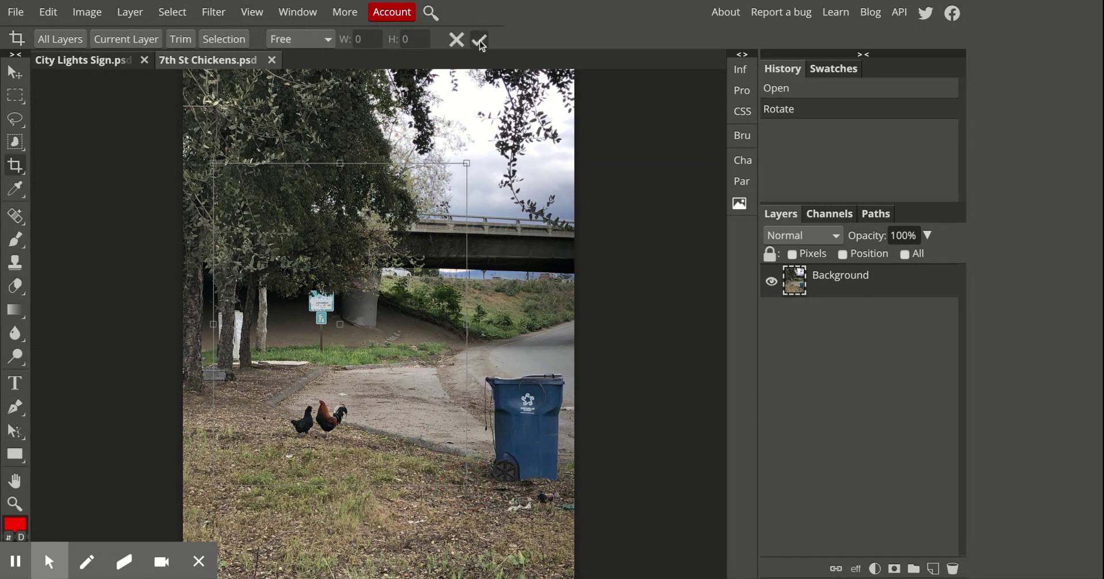
pyautogui.click(480, 41)
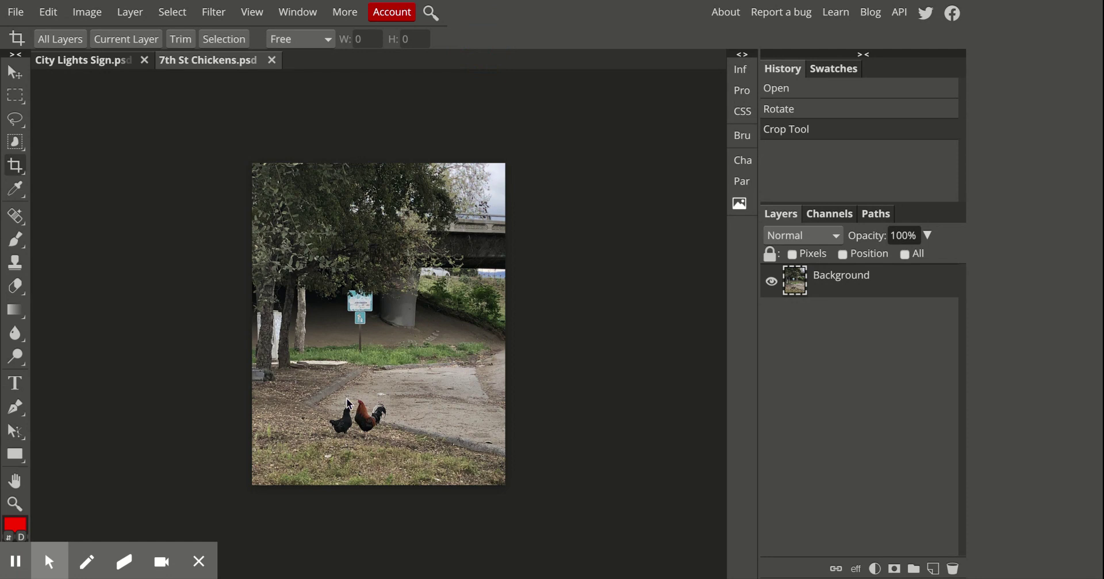
pyautogui.hotkey('ctrl', '+')
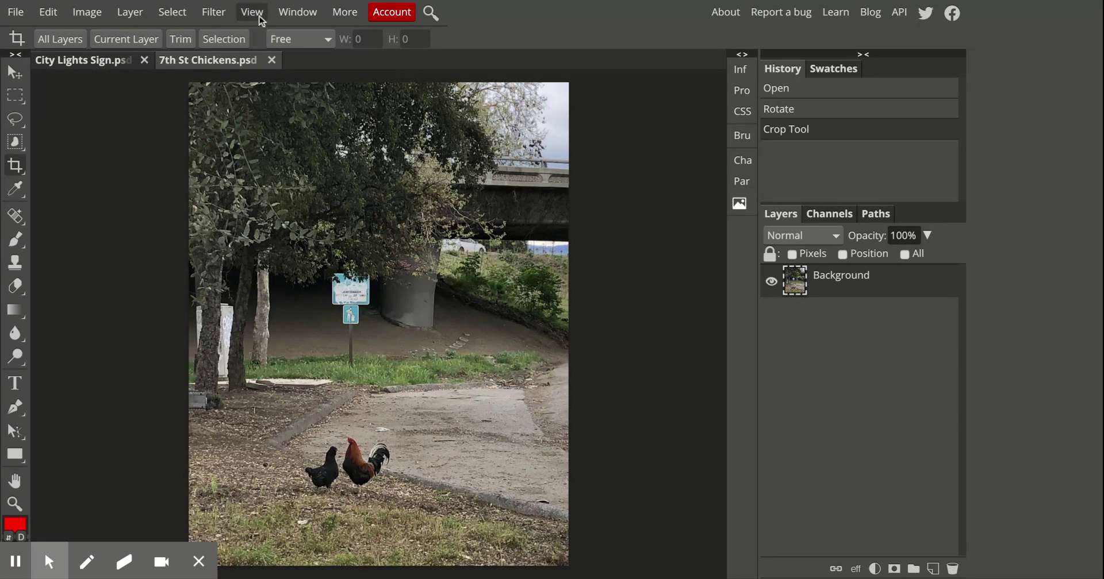
pyautogui.click(258, 14)
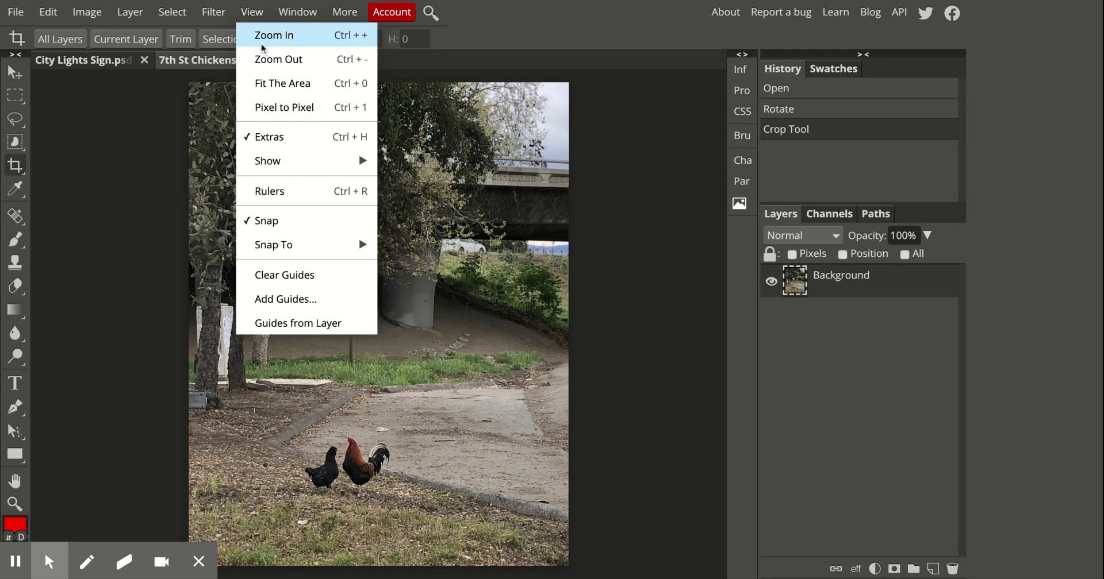
pyautogui.click(251, 14)
pyautogui.click(252, 14)
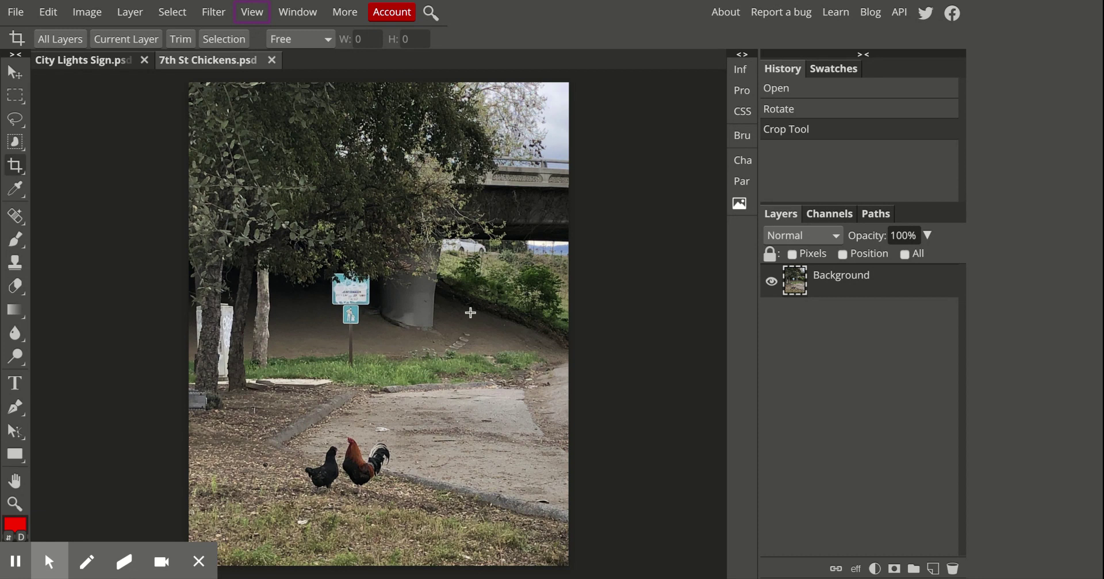
pyautogui.click(16, 140)
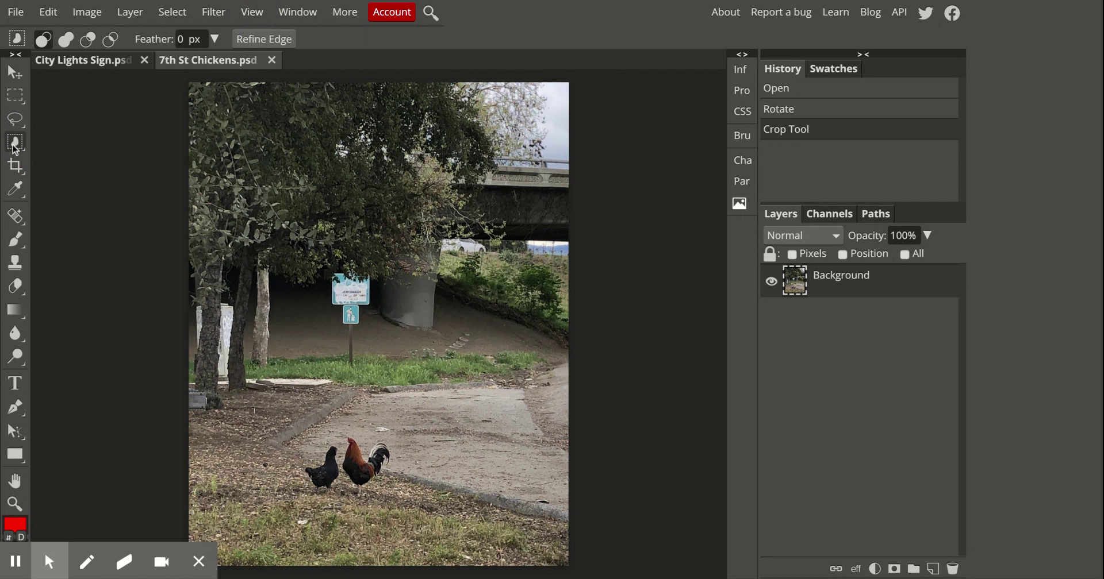
# Step: Switch the selection tool to Quick Selection
pyautogui.rightClick(14, 145)
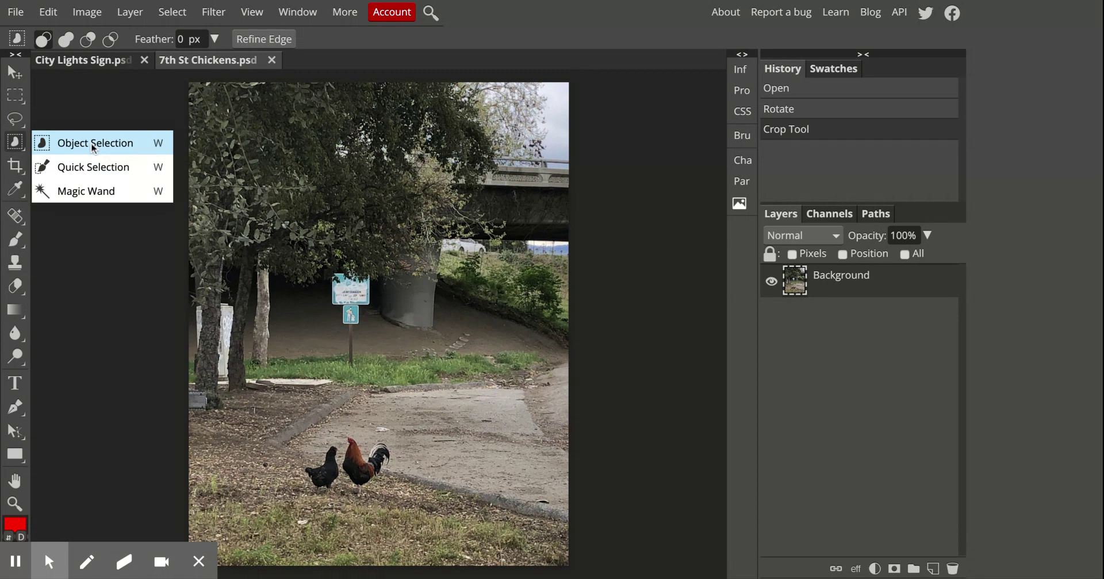
pyautogui.click(88, 192)
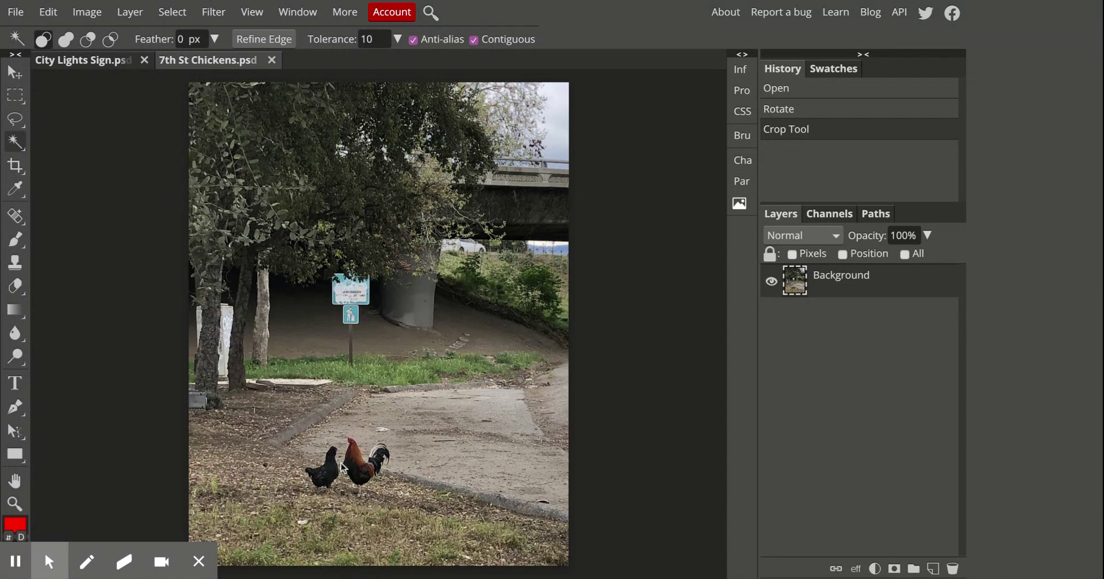
pyautogui.click(16, 142)
pyautogui.click(43, 166)
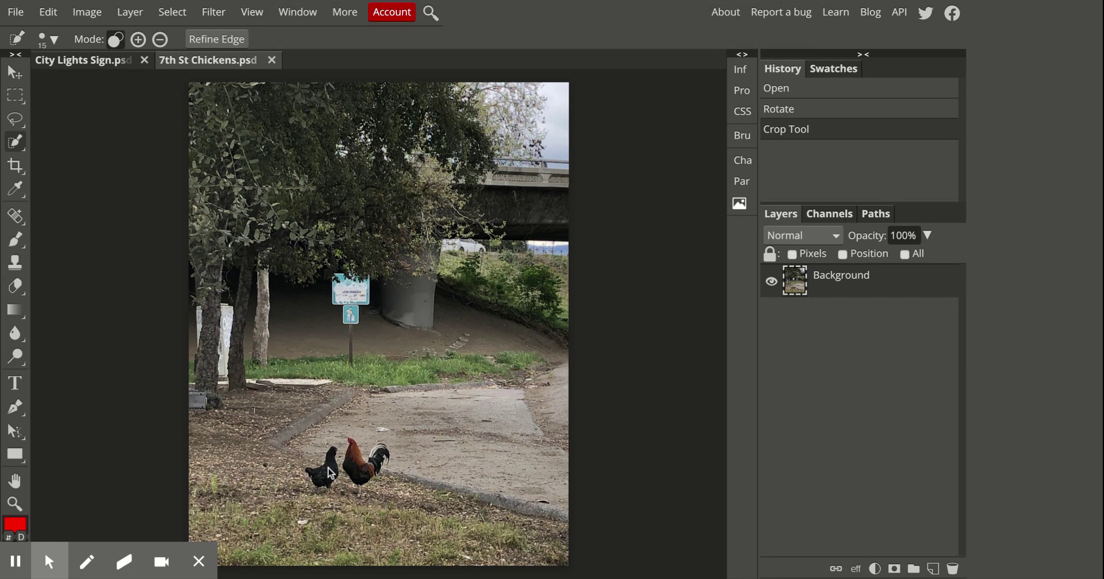
# Step: Quick-select the black hen, then add the rooster to the selection
pyautogui.scroll(5, 330, 473)
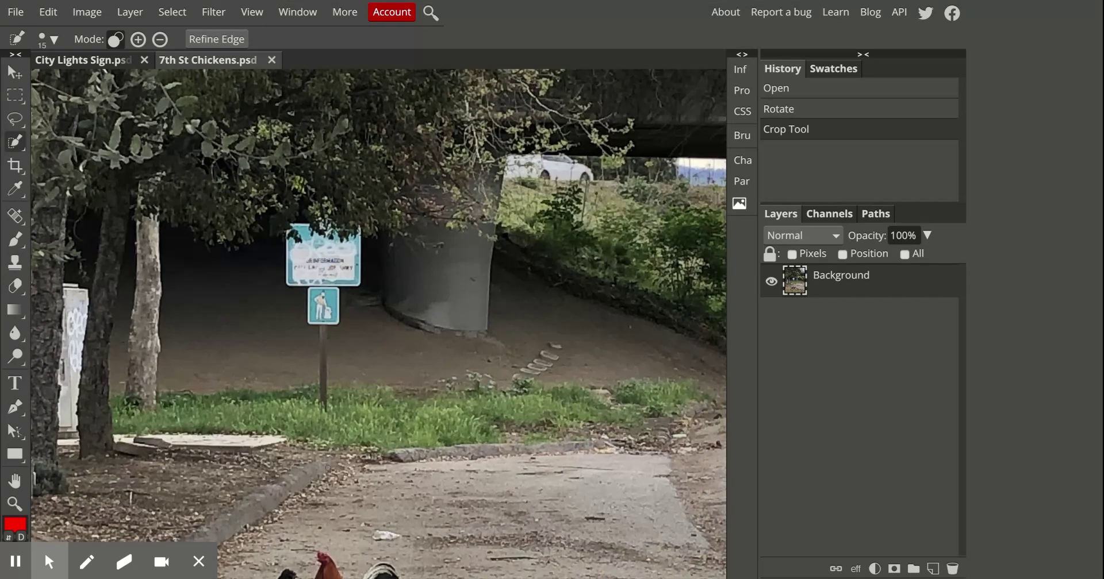
pyautogui.scroll(-5, 378, 325)
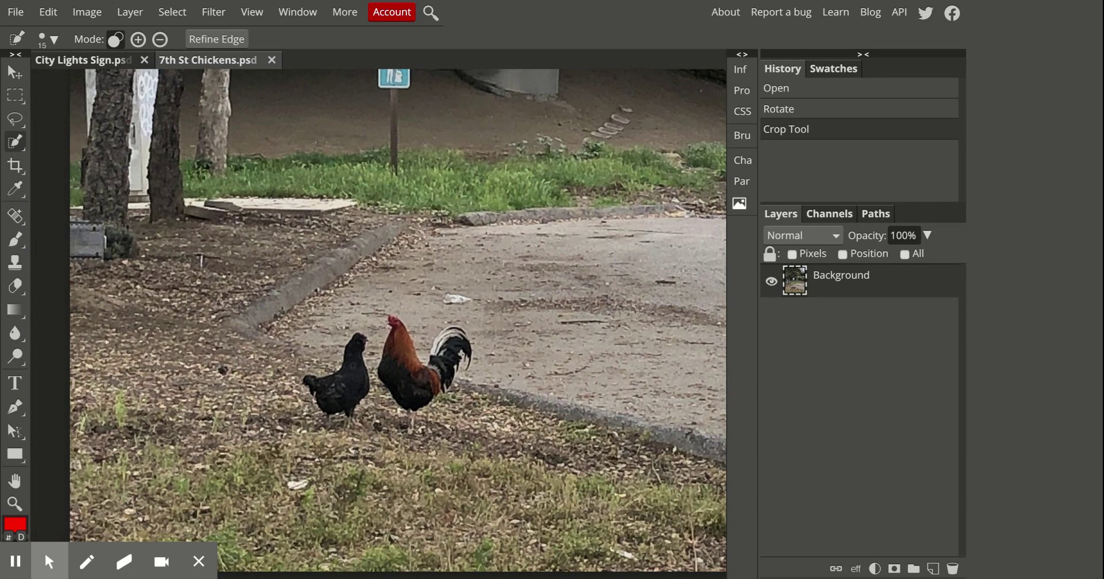
pyautogui.click(348, 362)
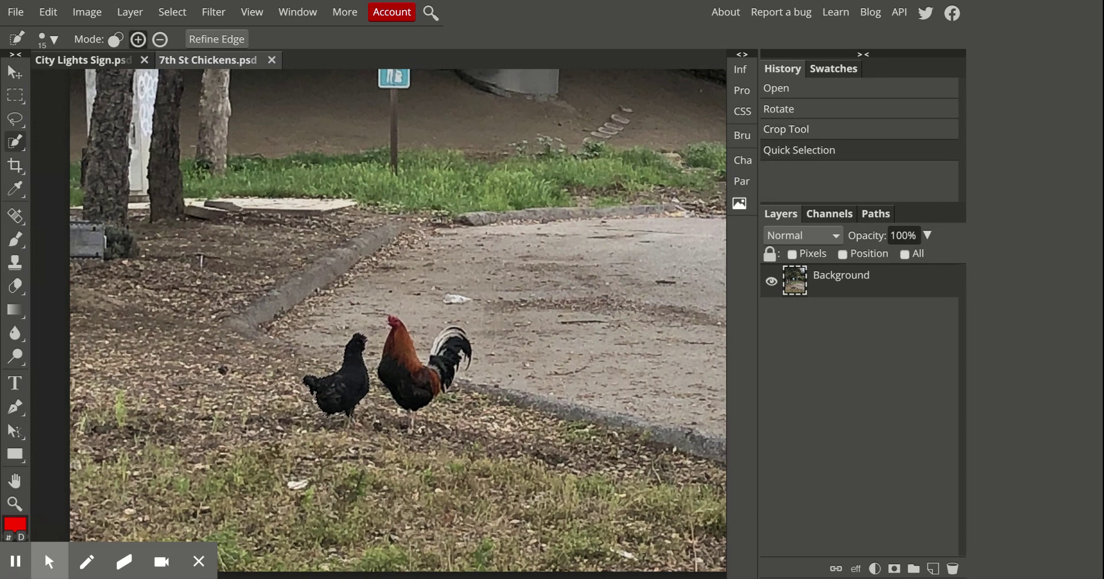
pyautogui.click(400, 401)
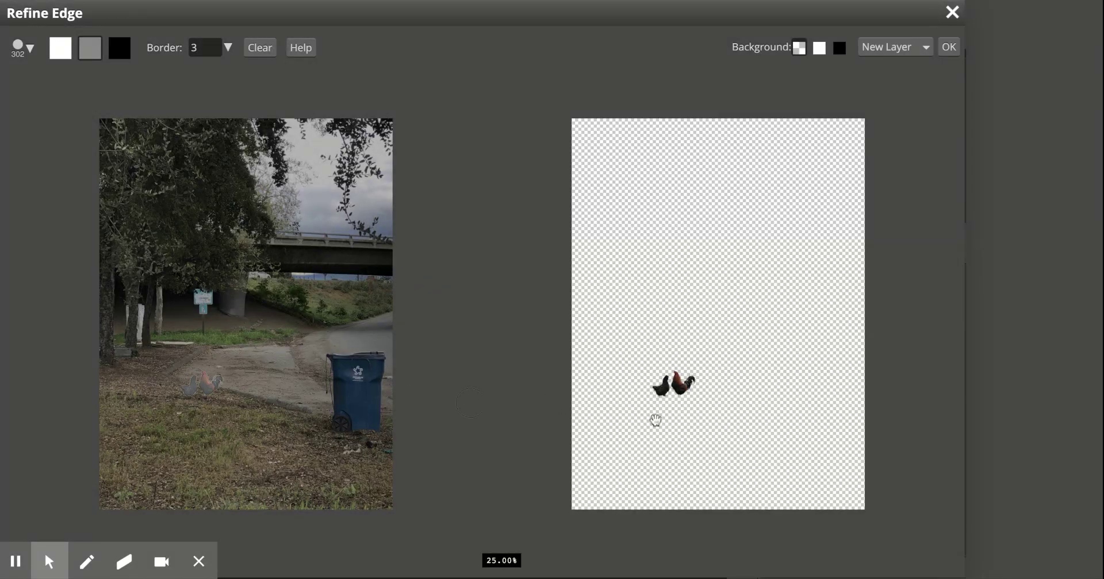
# Step: Zoom both Refine Edge panes from 33% to 200% on the hen and rooster
pyautogui.scroll(1, 674, 428)
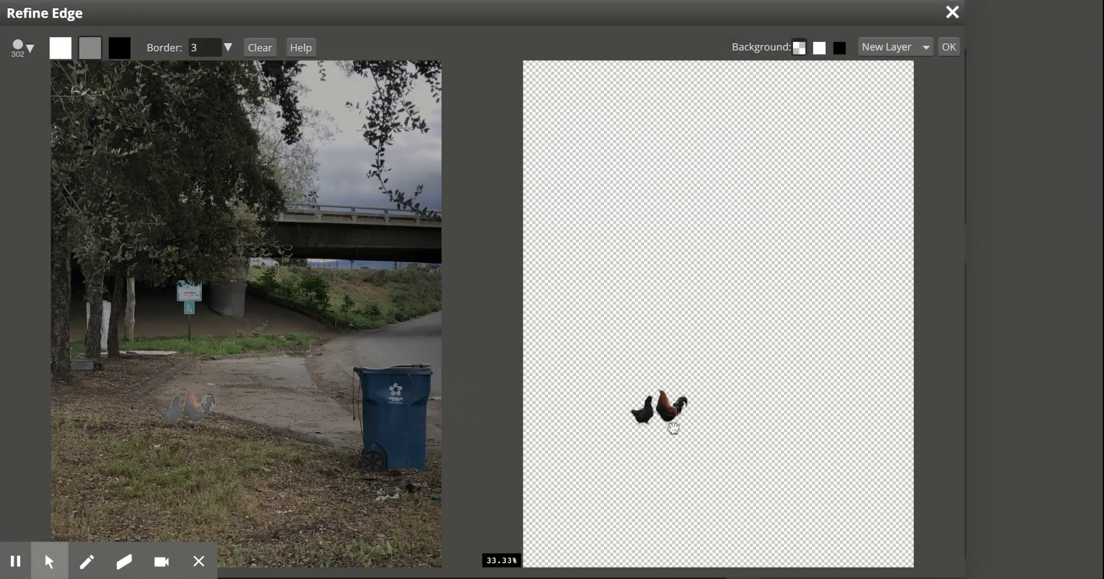
pyautogui.scroll(1, 673, 432)
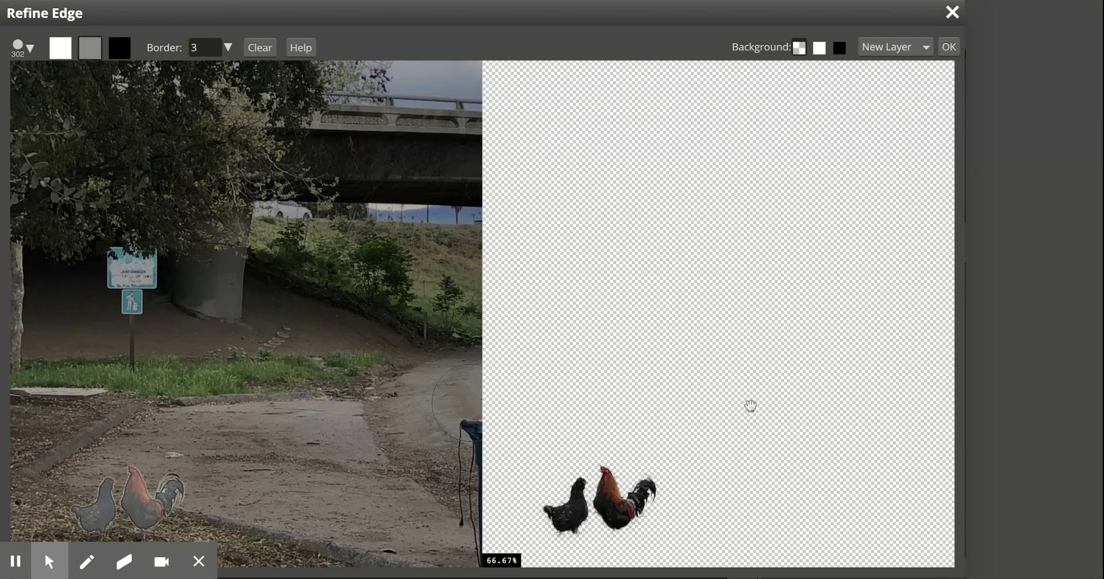
pyautogui.scroll(1, 729, 431)
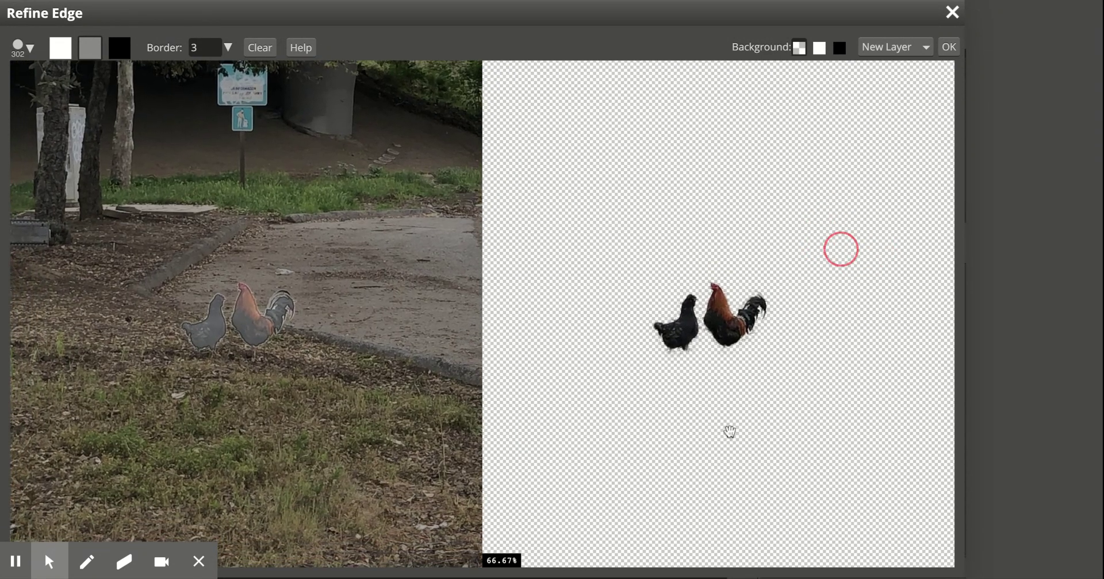
pyautogui.scroll(1, 672, 452)
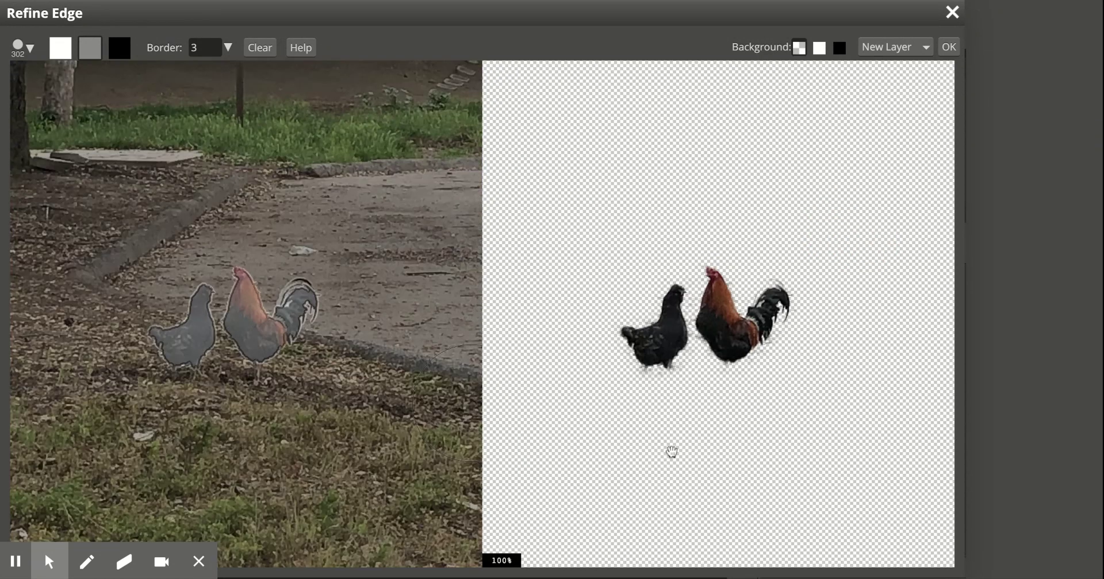
pyautogui.scroll(1, 671, 452)
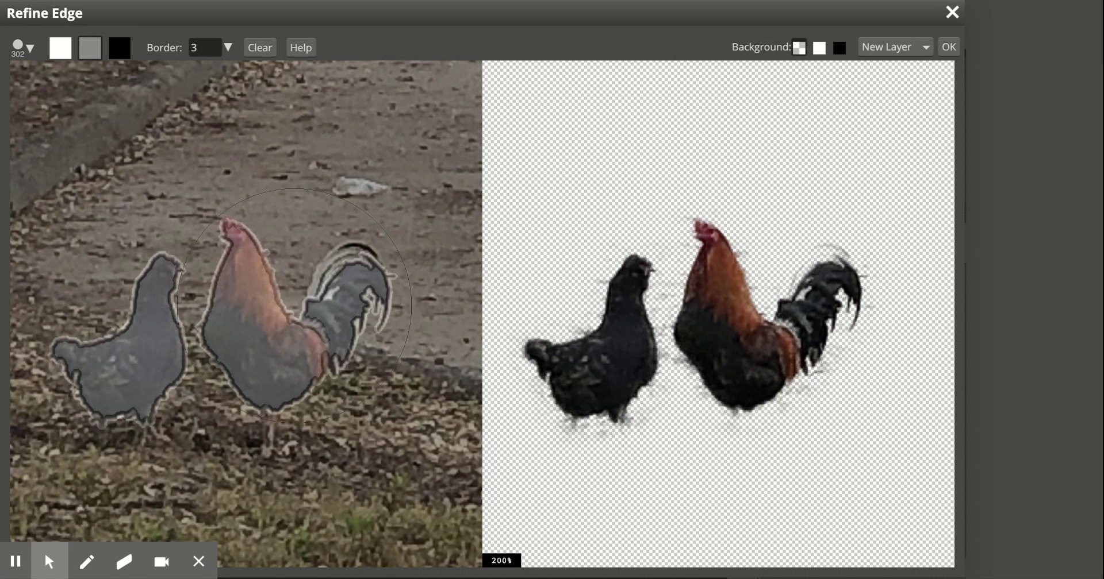
pyautogui.click(30, 50)
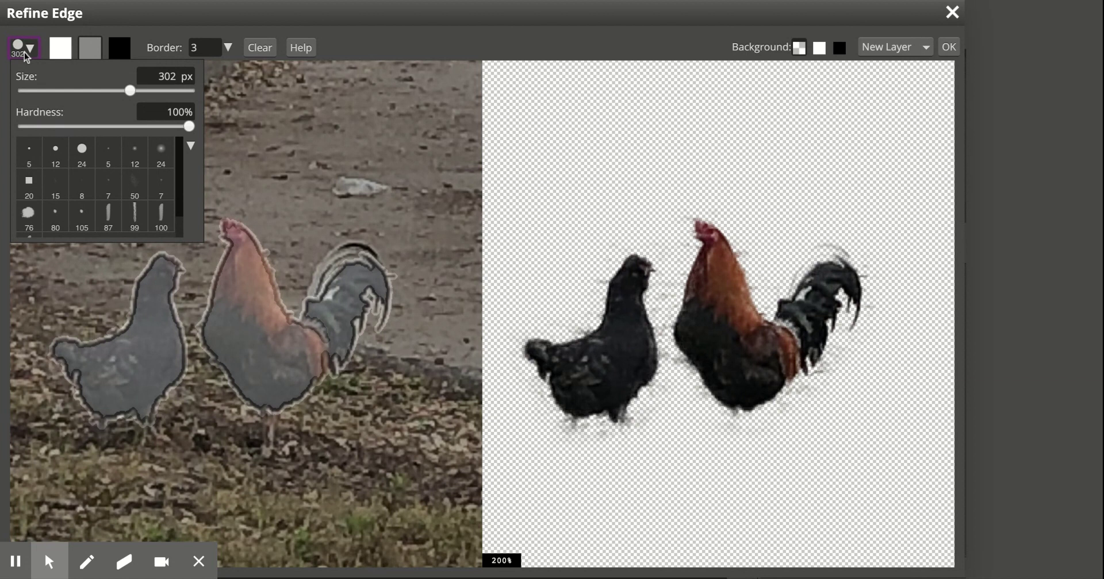
# Step: Set the Refine Edge brush to 8 px and paint over the rooster's tail edge
pyautogui.click(27, 50)
pyautogui.moveTo(131, 94); pyautogui.dragTo(50, 91)
pyautogui.scroll(-1, 90, 228)
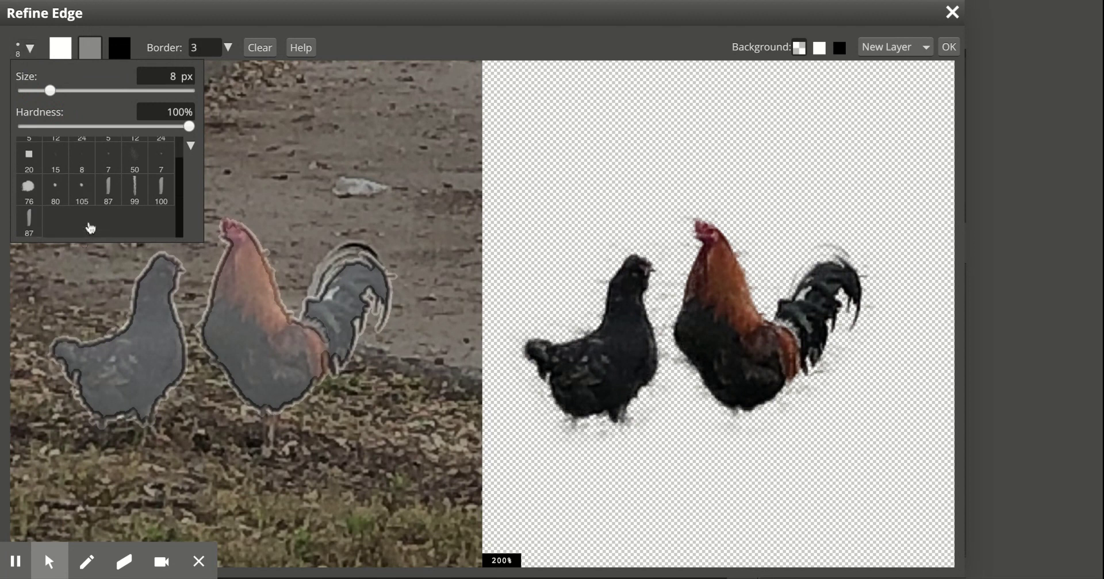
pyautogui.scroll(1, 98, 189)
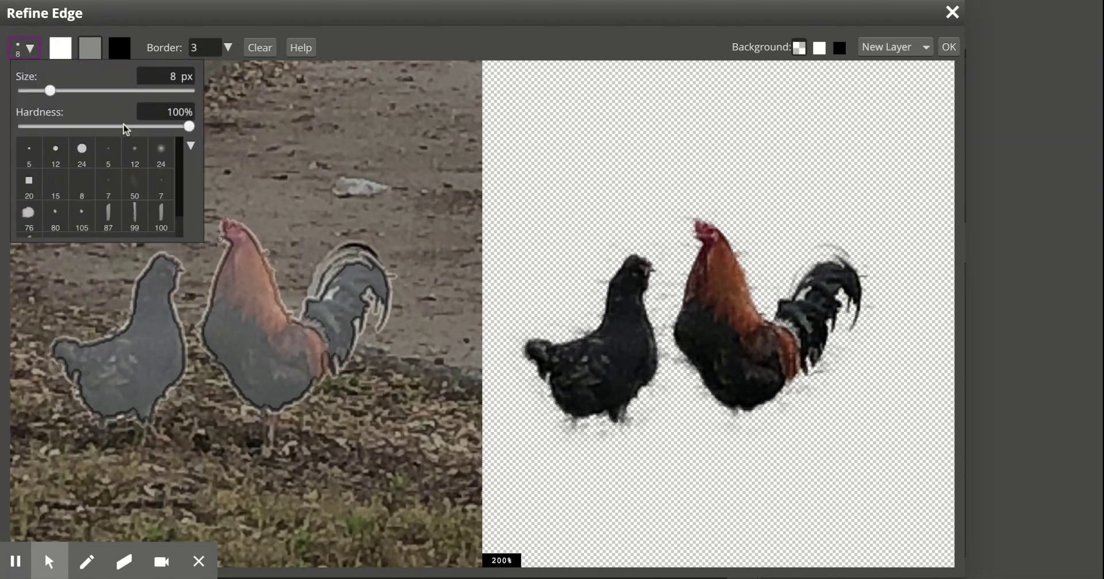
pyautogui.click(25, 48)
pyautogui.click(25, 48)
pyautogui.click(338, 43)
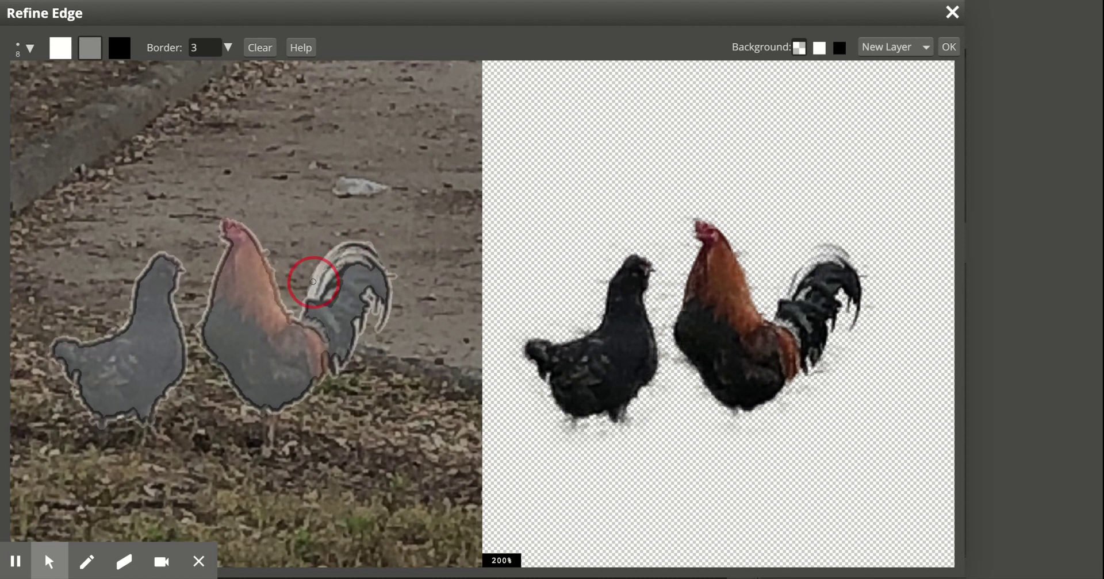
pyautogui.moveTo(313, 281)
pyautogui.mouseDown()
pyautogui.moveTo(313, 262)
pyautogui.moveTo(344, 248)
pyautogui.moveTo(330, 265)
pyautogui.moveTo(359, 267)
pyautogui.mouseUp()
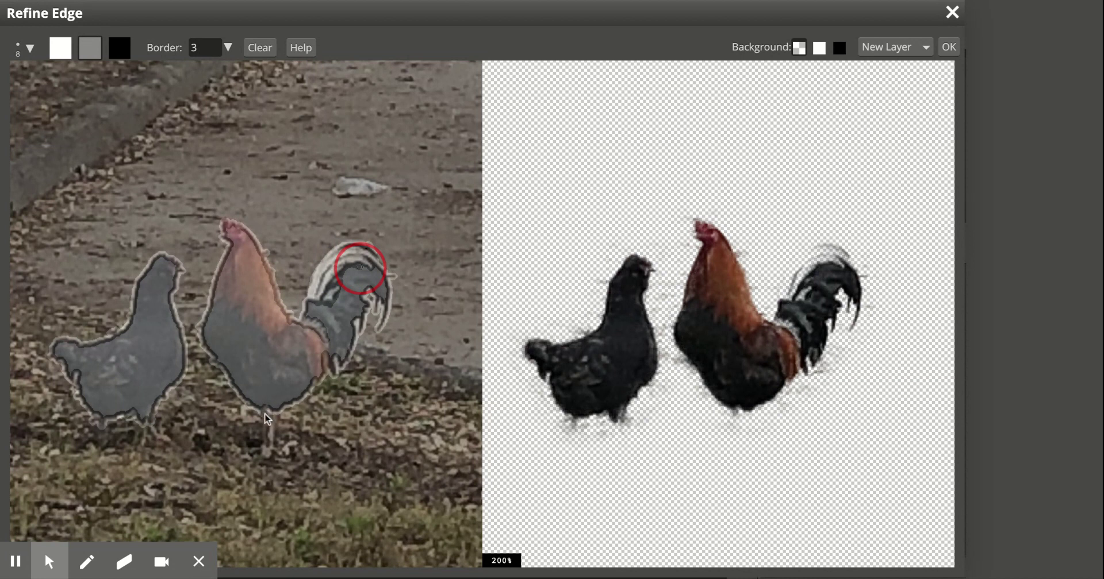
# Step: Brush the rooster's leg and the hen's foot into the refined edge, border at 5
pyautogui.moveTo(49, 561)
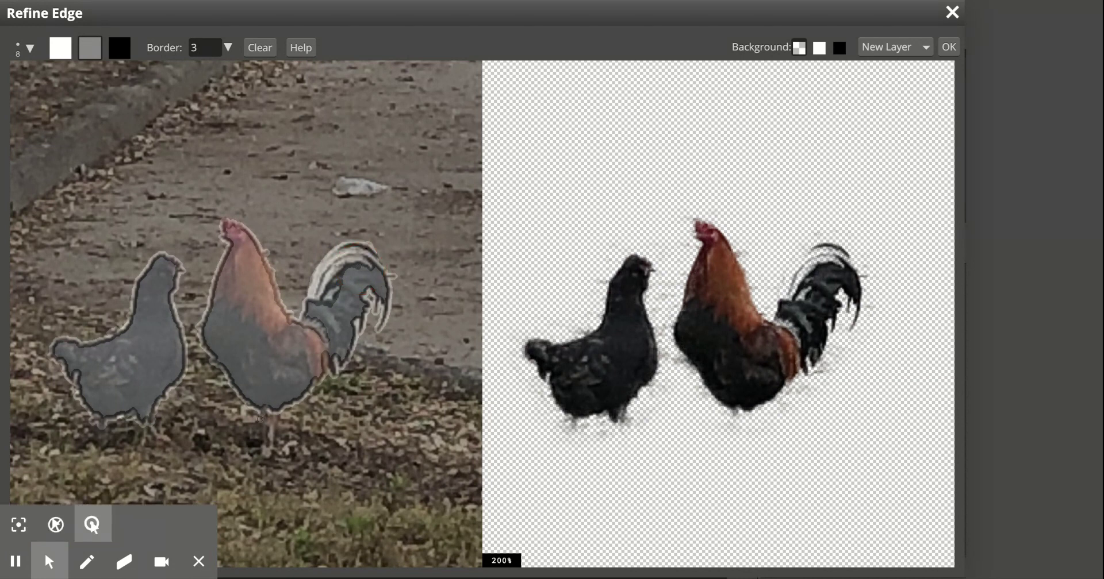
pyautogui.moveTo(266, 411)
pyautogui.mouseDown()
pyautogui.moveTo(265, 452)
pyautogui.moveTo(275, 409)
pyautogui.moveTo(268, 453)
pyautogui.moveTo(268, 410)
pyautogui.mouseUp()
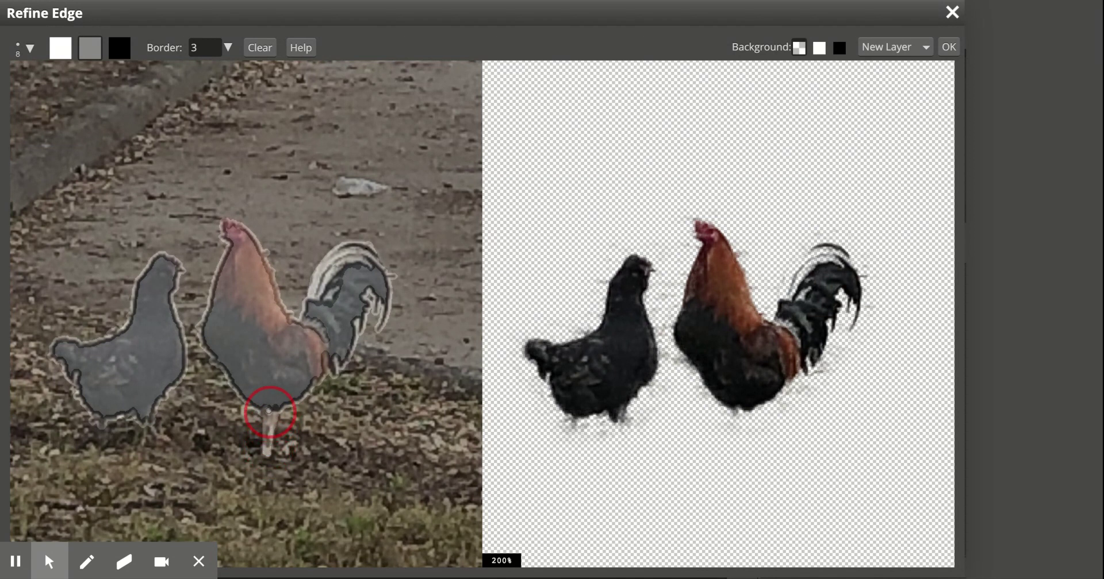
pyautogui.click(102, 426)
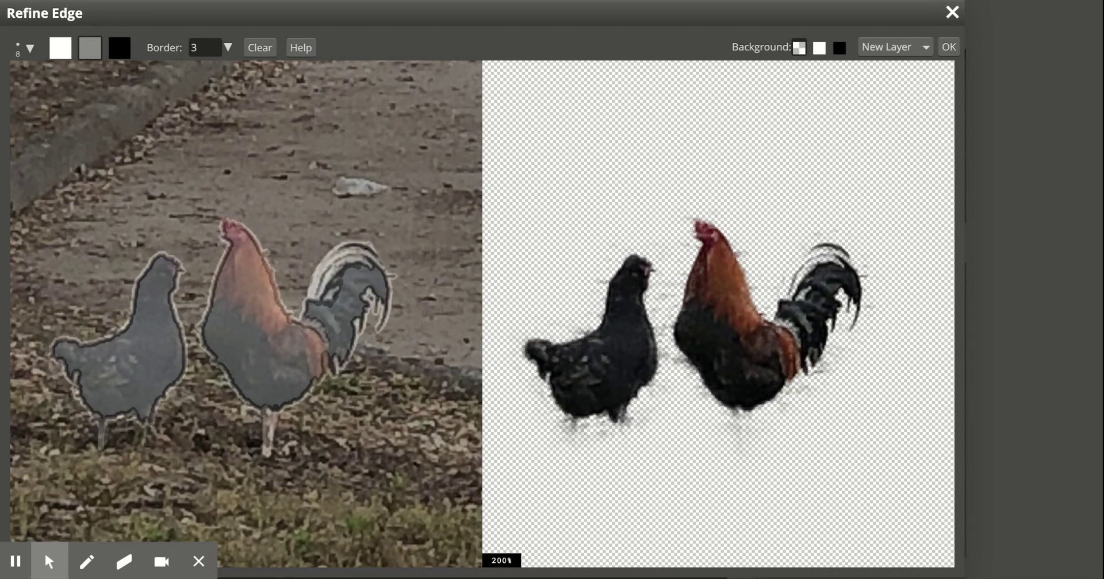
pyautogui.click(228, 48)
# Step: Change the Refine Edge border from 5 to 10, then re-brush the rooster's leg
pyautogui.click(228, 48)
pyautogui.click(195, 47)
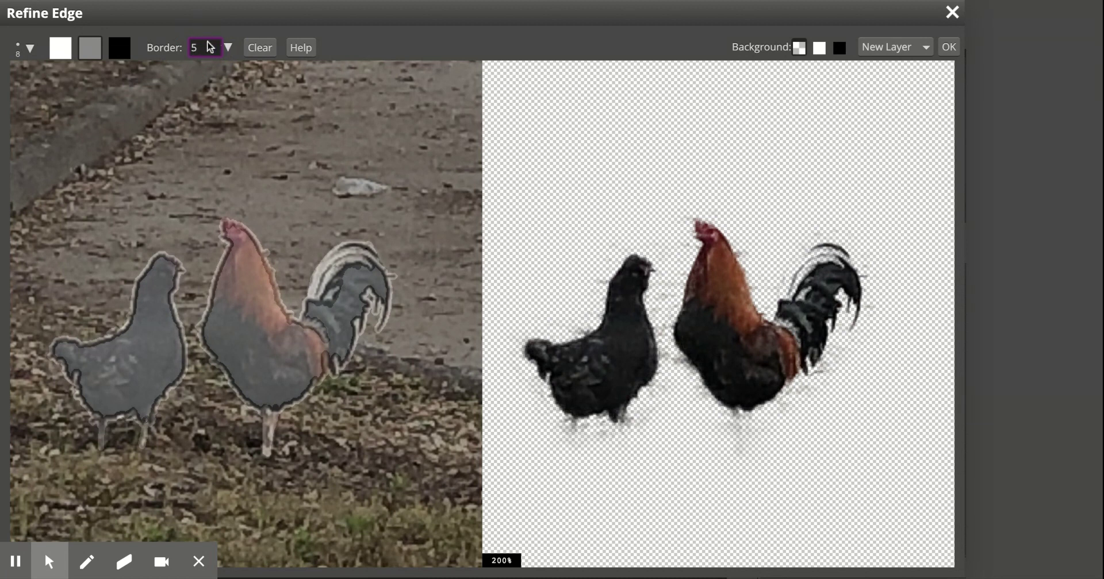
pyautogui.doubleClick(214, 50)
pyautogui.press('BackSpace')
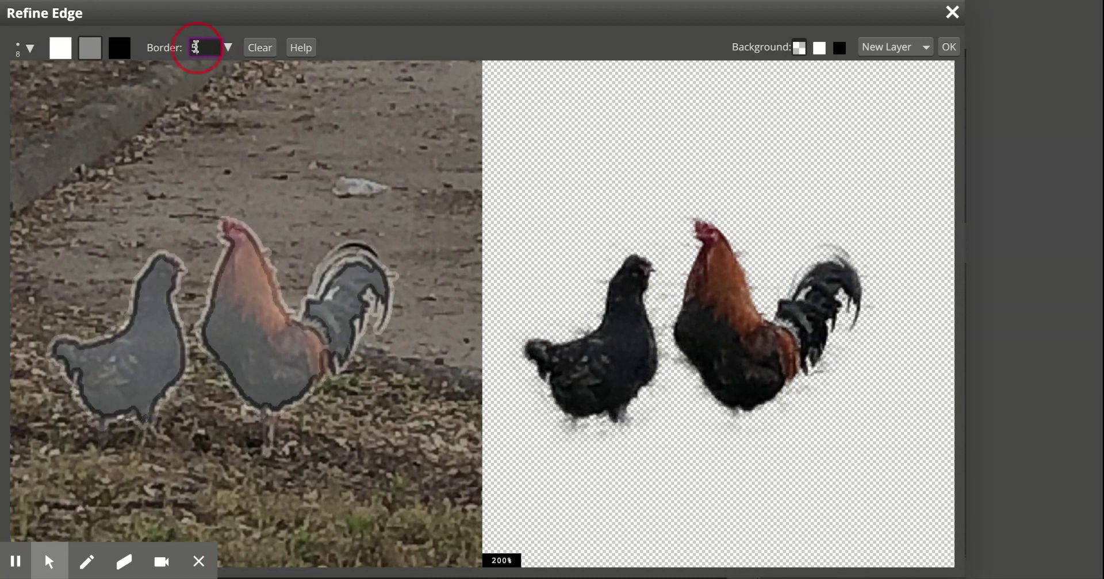
pyautogui.write('10')
pyautogui.click(772, 74)
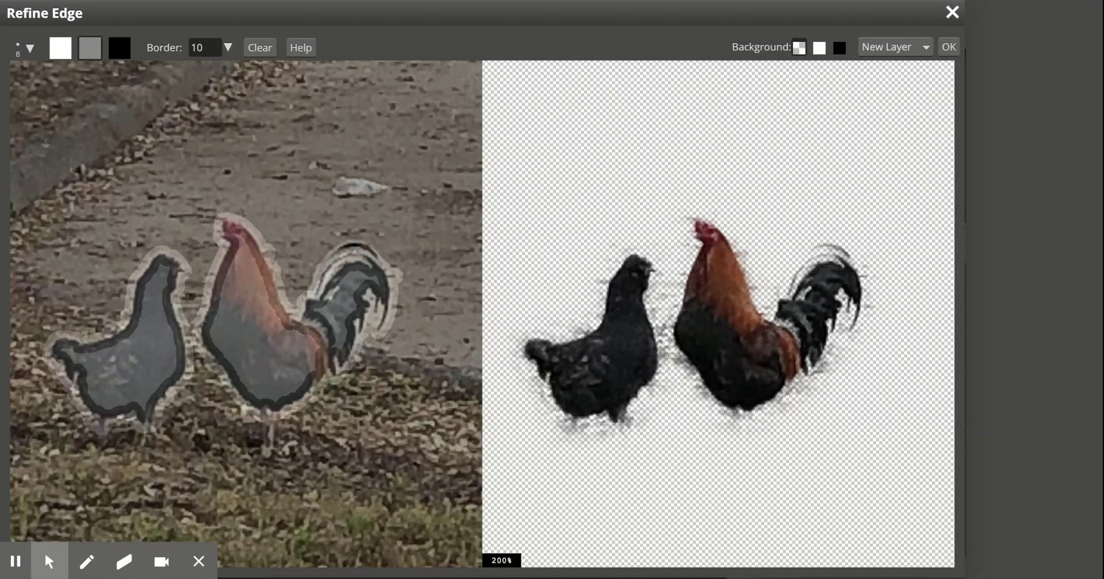
pyautogui.moveTo(268, 419)
pyautogui.mouseDown()
pyautogui.moveTo(265, 453)
pyautogui.moveTo(268, 419)
pyautogui.moveTo(265, 459)
pyautogui.moveTo(268, 413)
pyautogui.mouseUp()
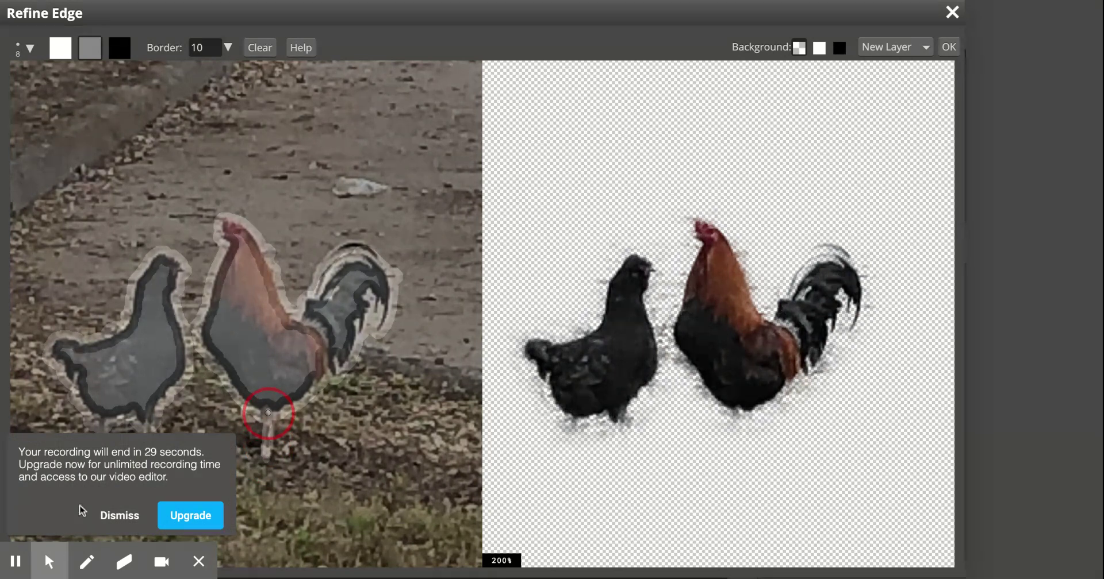
# Step: Dismiss the notification and apply Refine Edge with output to New Layer
pyautogui.click(141, 509)
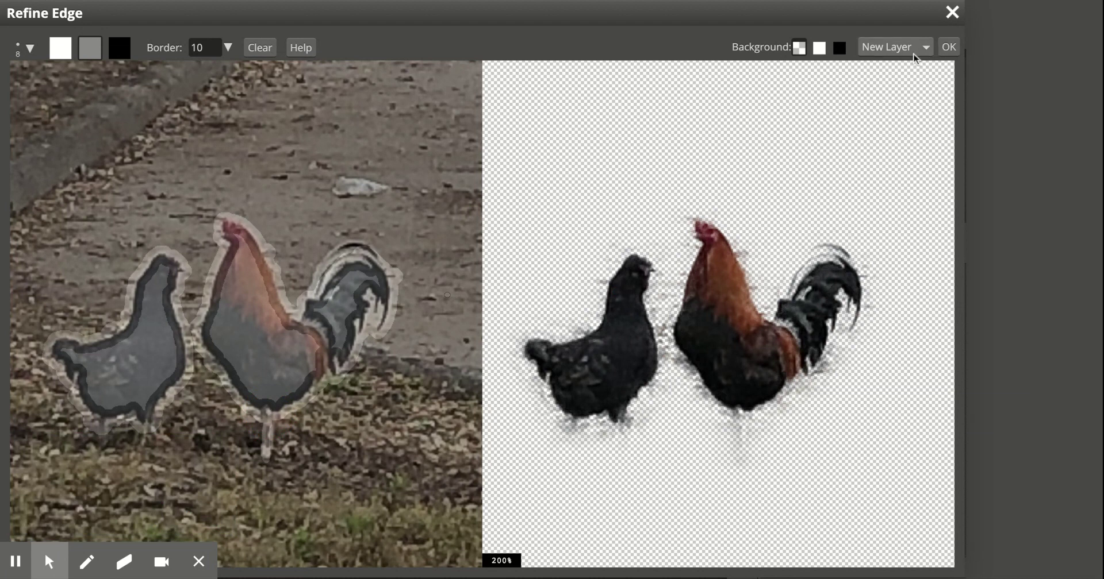
pyautogui.click(948, 53)
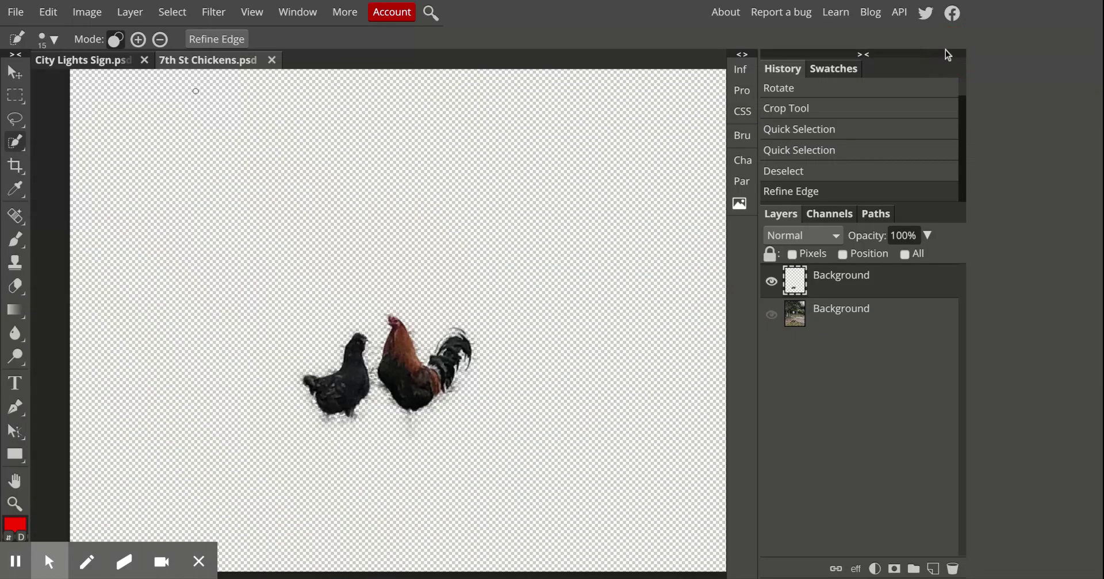